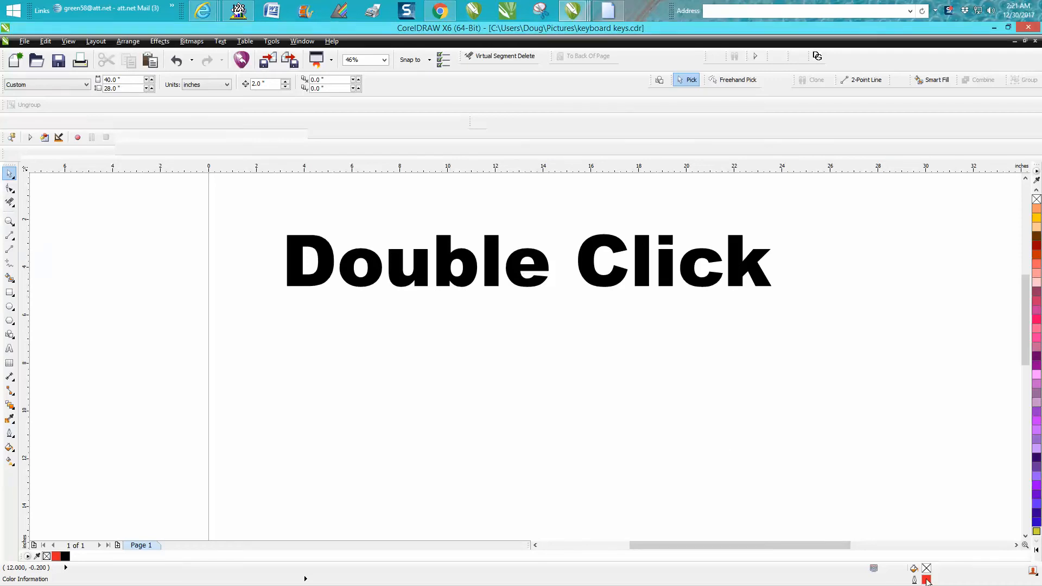
Step: Bring up the document default outline settings and dismiss them unchanged
double_click(927, 577)
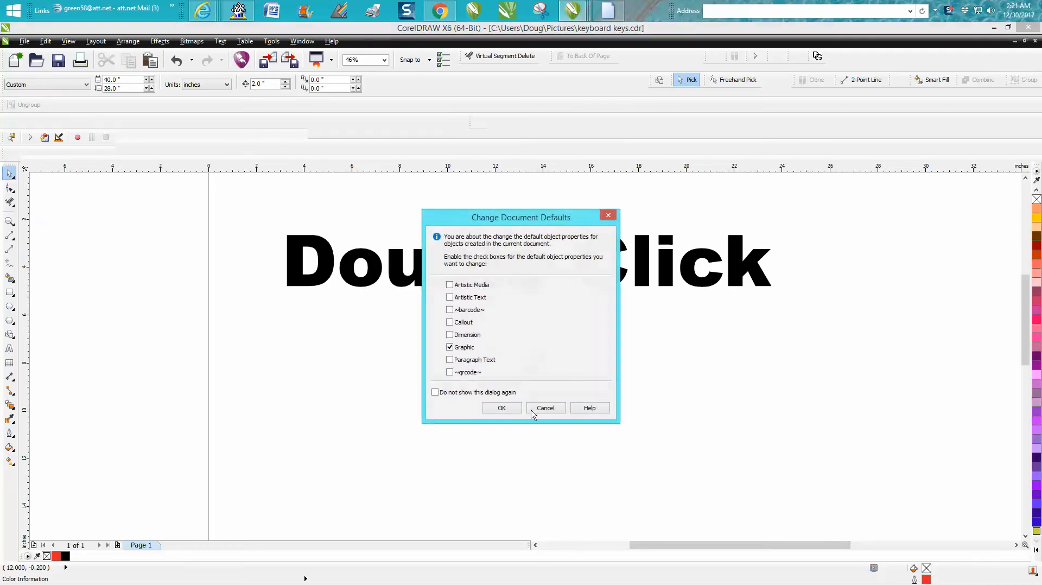
left_click(547, 409)
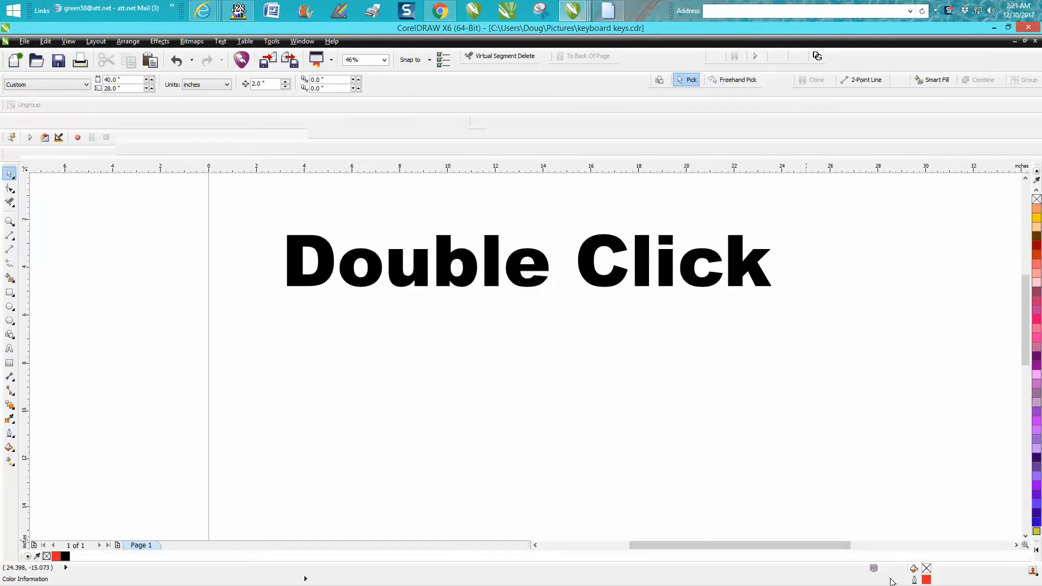
Step: Flip the status bar to the top edge and back to the bottom, twice
left_click_drag(893, 580, 972, 49)
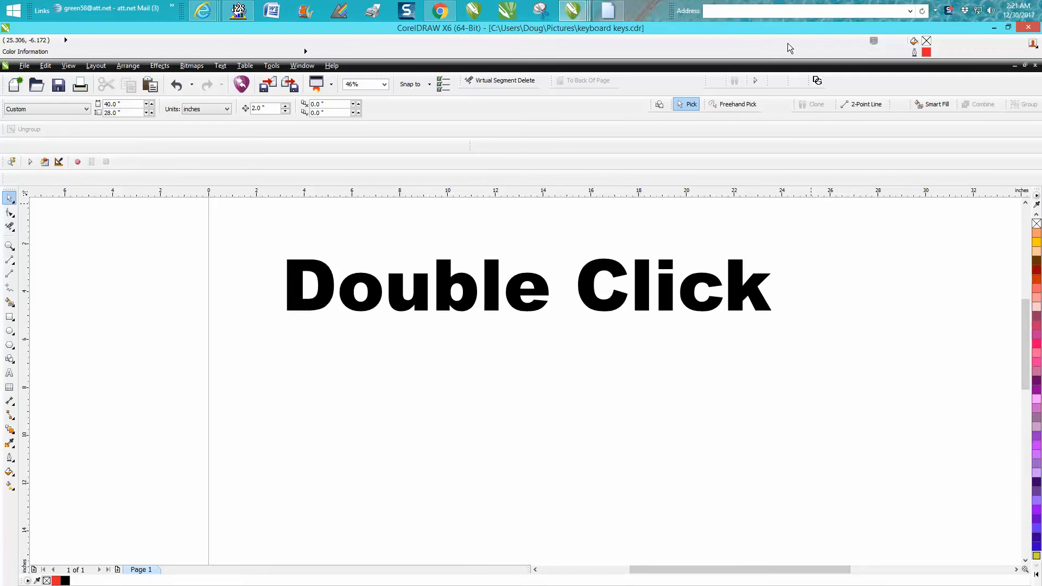
double_click(843, 48)
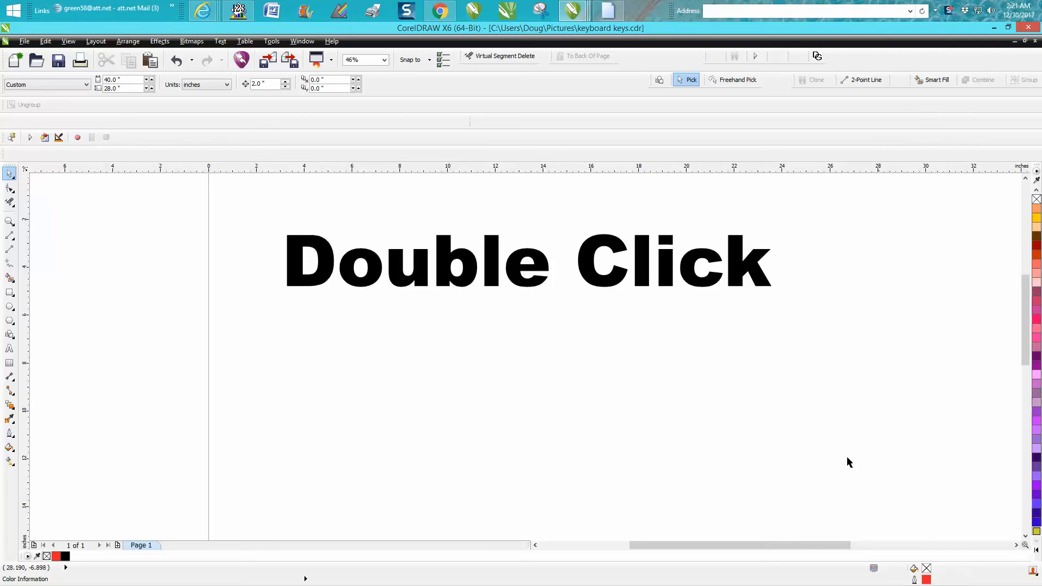
double_click(829, 582)
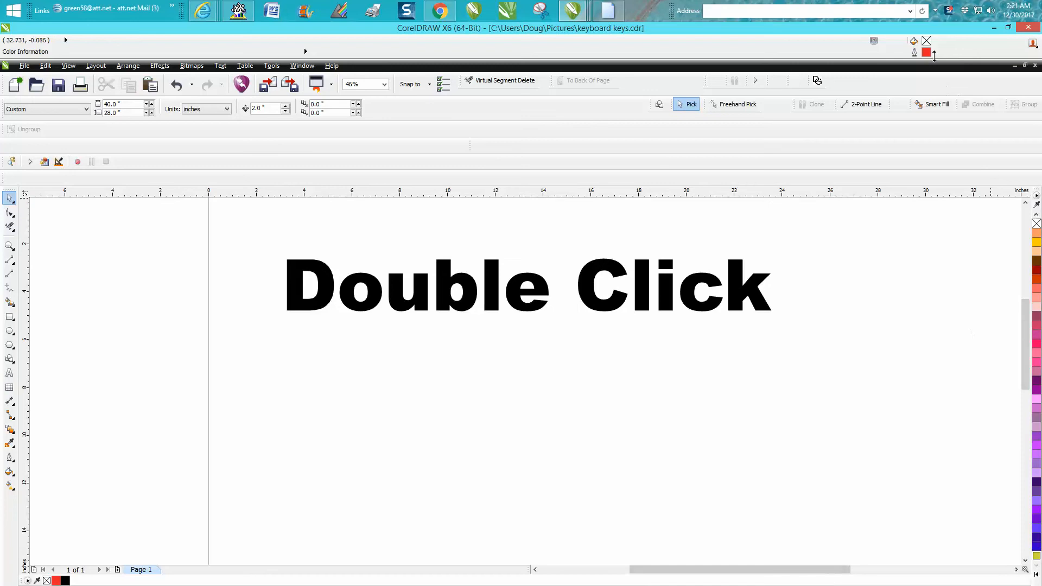
double_click(899, 45)
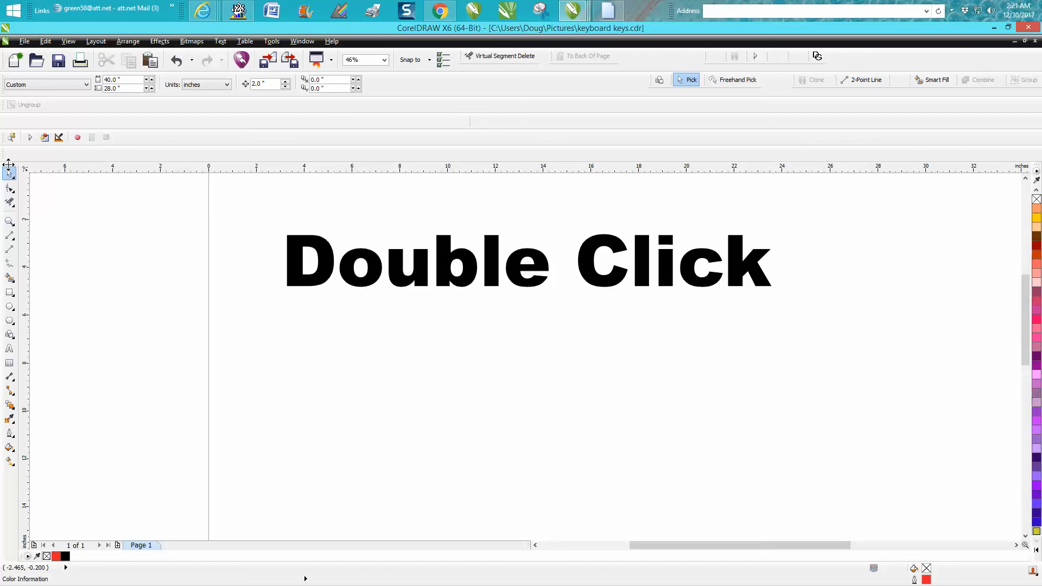
Step: Float the toolbox and dock it as a horizontal strip under the property bar
double_click(9, 163)
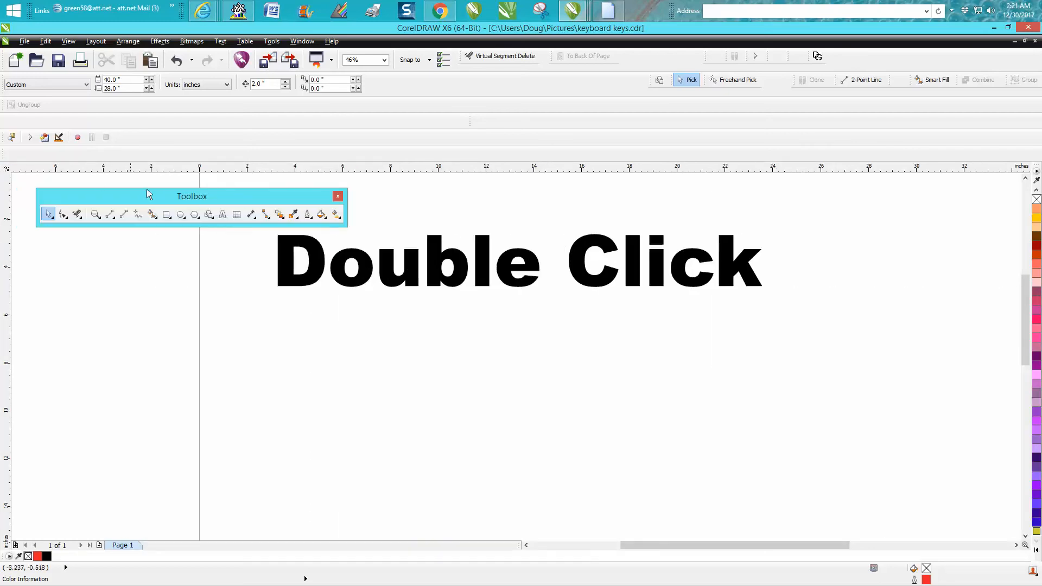
left_click_drag(239, 198, 374, 116)
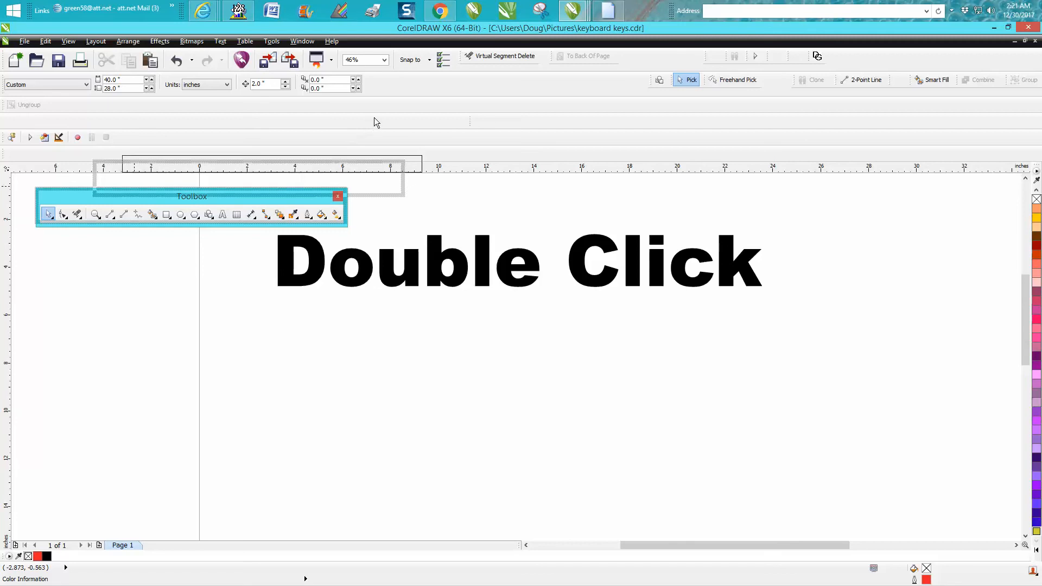
left_click_drag(374, 116, 382, 114)
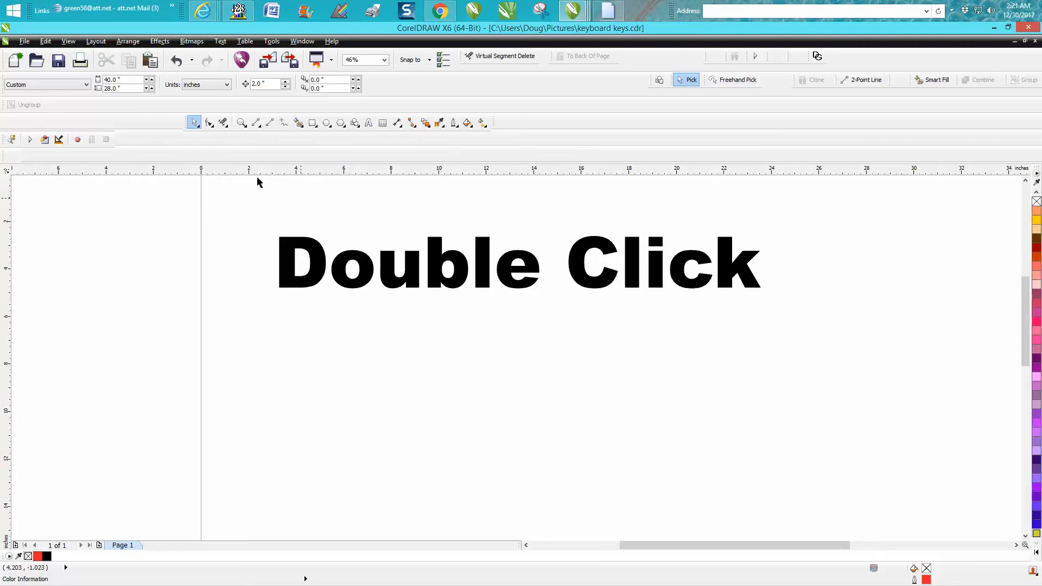
left_click_drag(185, 122, 10, 123)
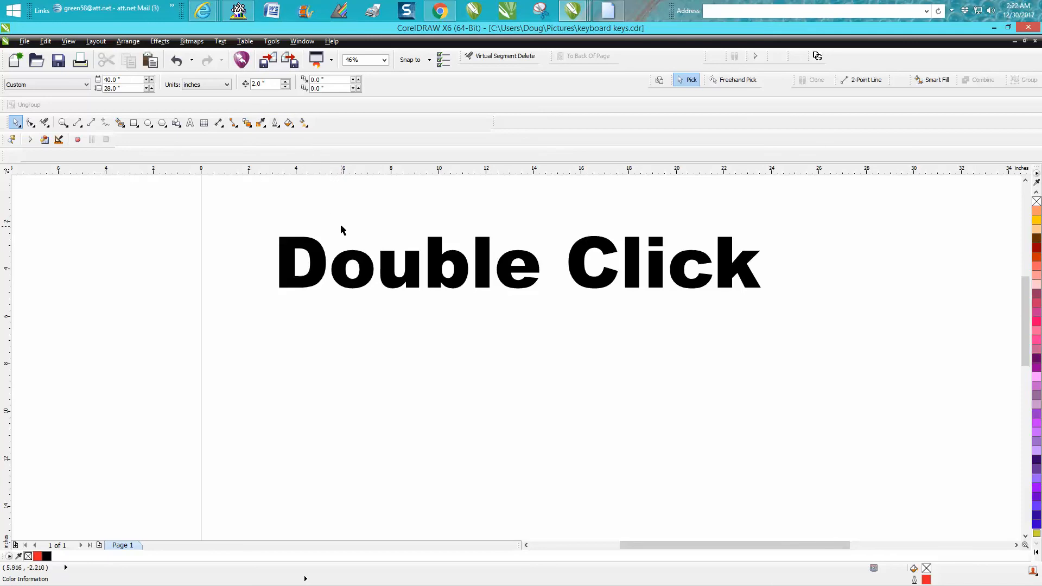
Step: Switch the Toolbox toolbar to Large Button Size via its Customize options
right_click(7, 123)
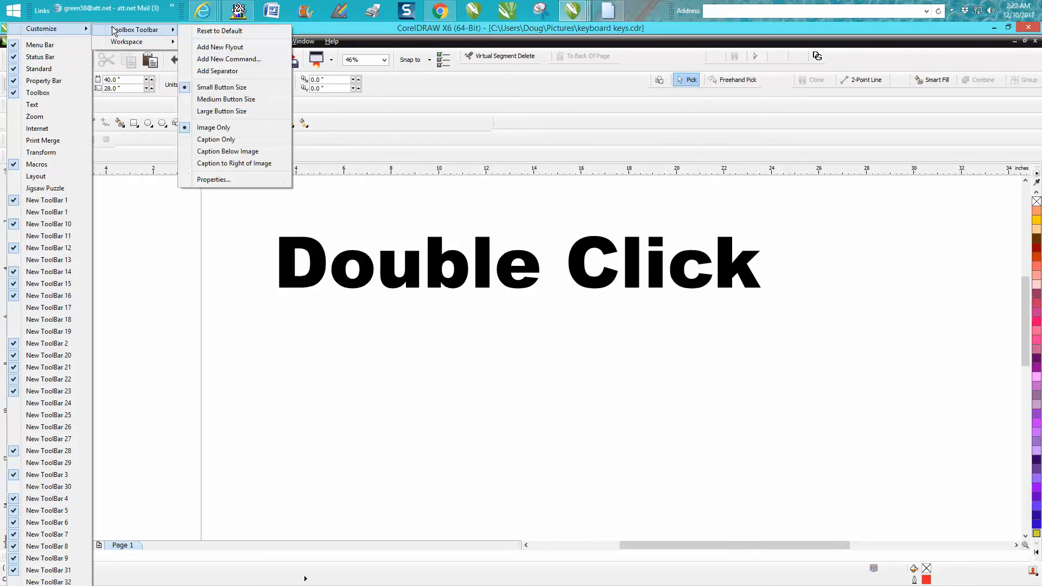
mouse_move(135, 30)
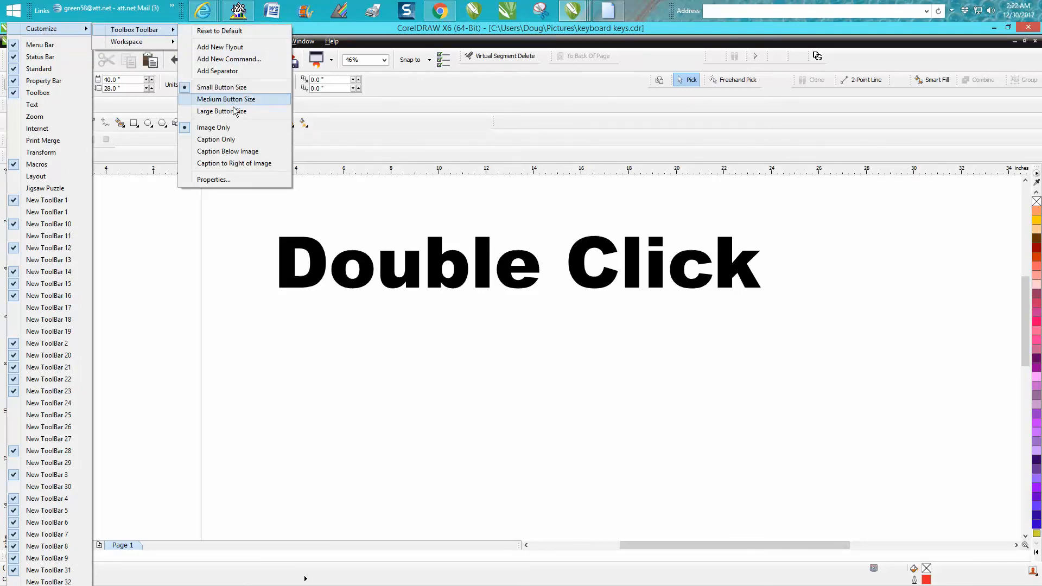
left_click(222, 110)
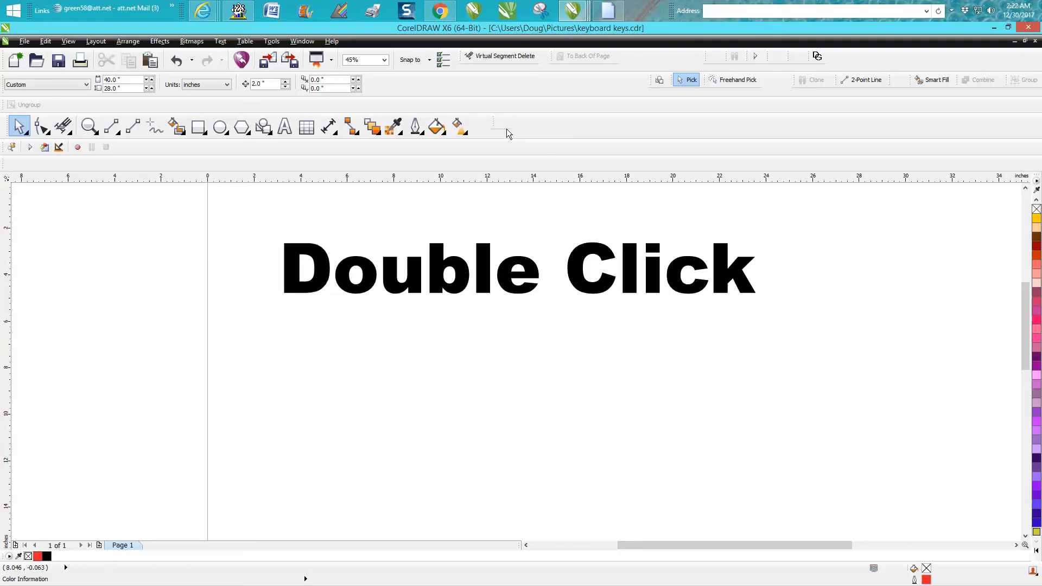
Step: Return the toolbox to Small Button Size, float it and move it across the page
right_click(7, 126)
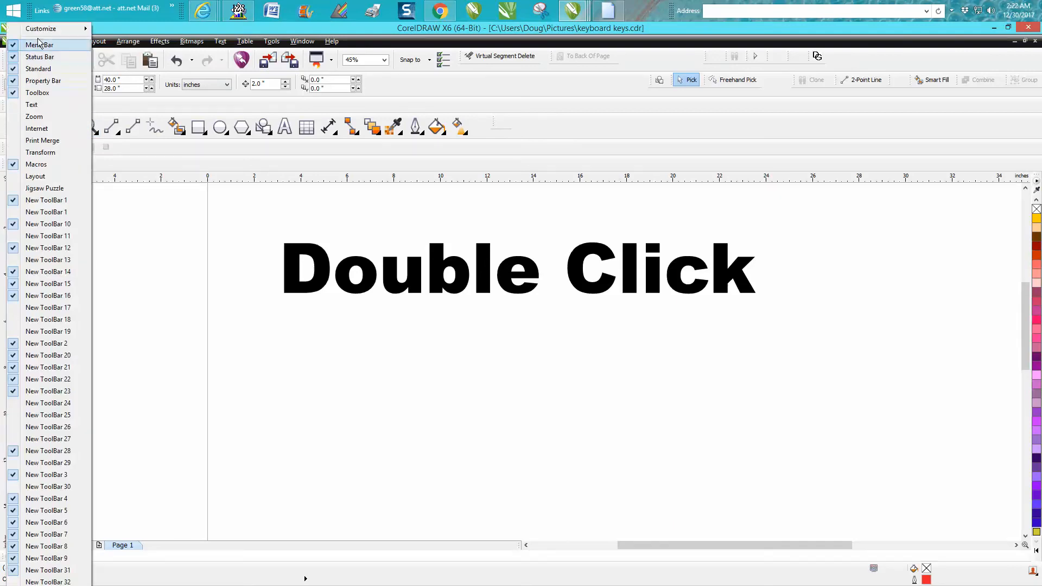
mouse_move(135, 30)
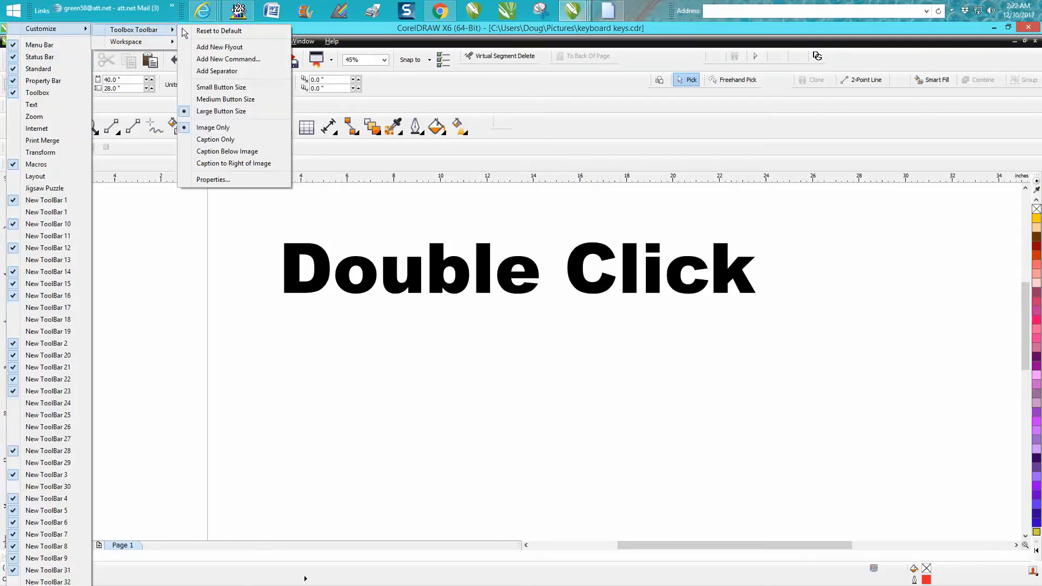
left_click(214, 87)
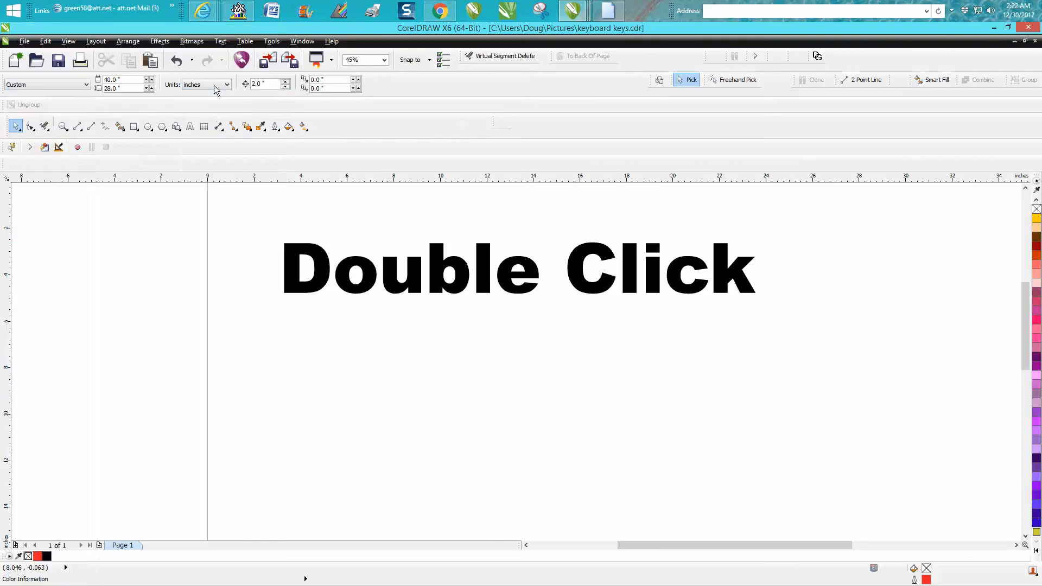
double_click(10, 128)
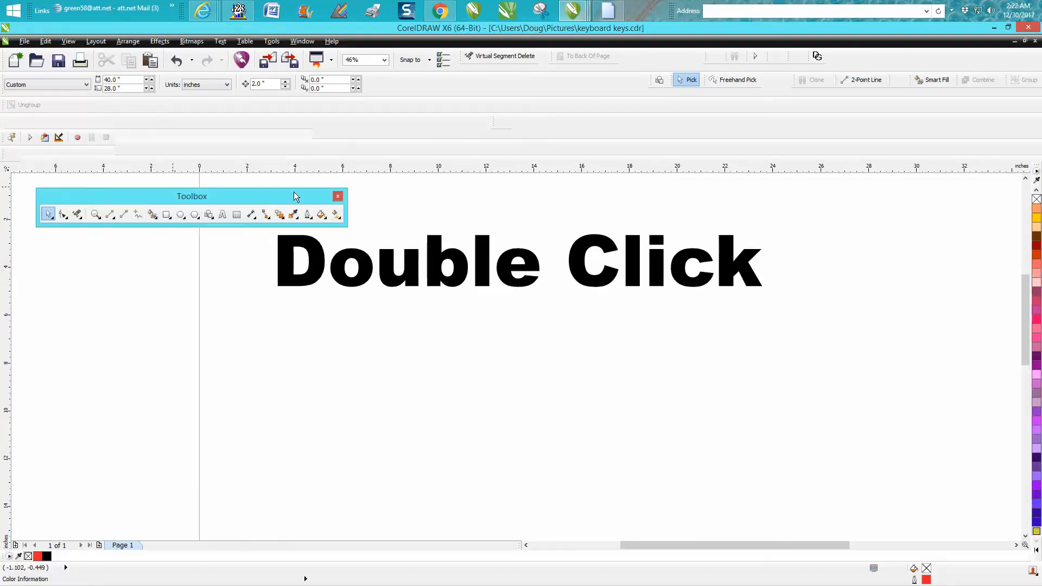
left_click_drag(64, 196, 309, 197)
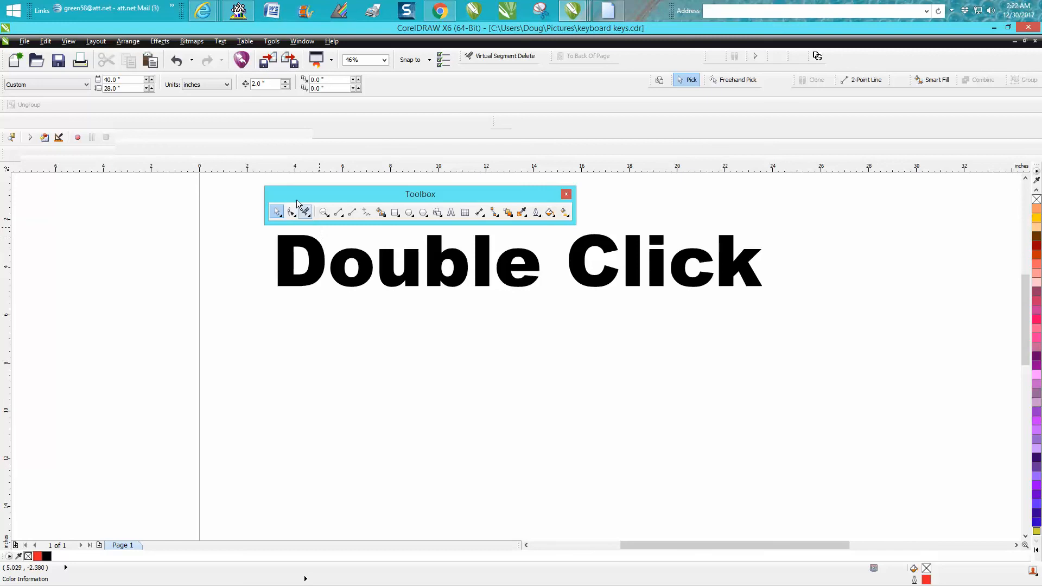
Step: Drag the floating toolbox to the left edge so it docks vertically again
left_click_drag(133, 190, 1, 173)
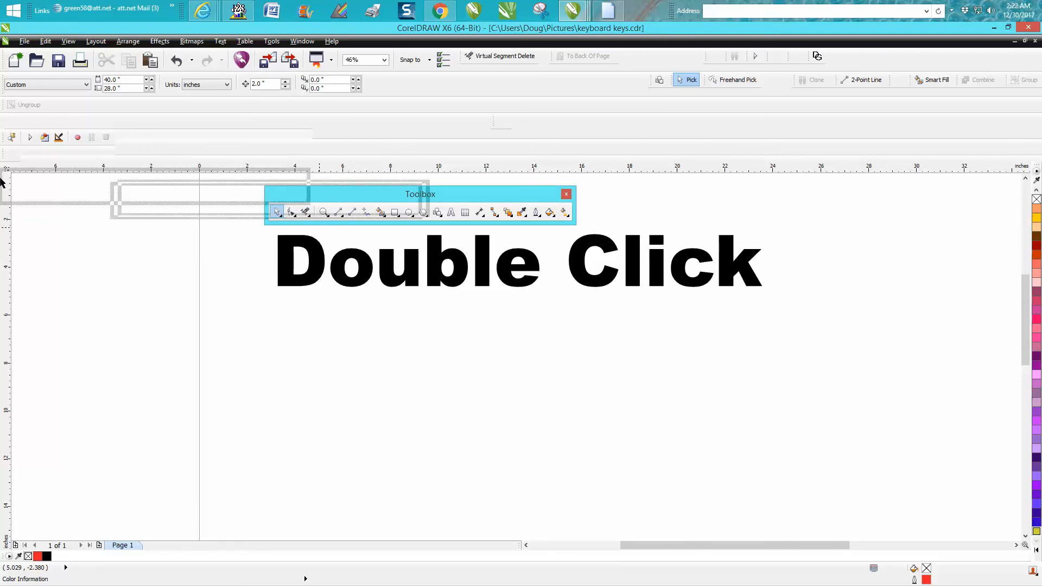
left_click_drag(2, 174, 1, 186)
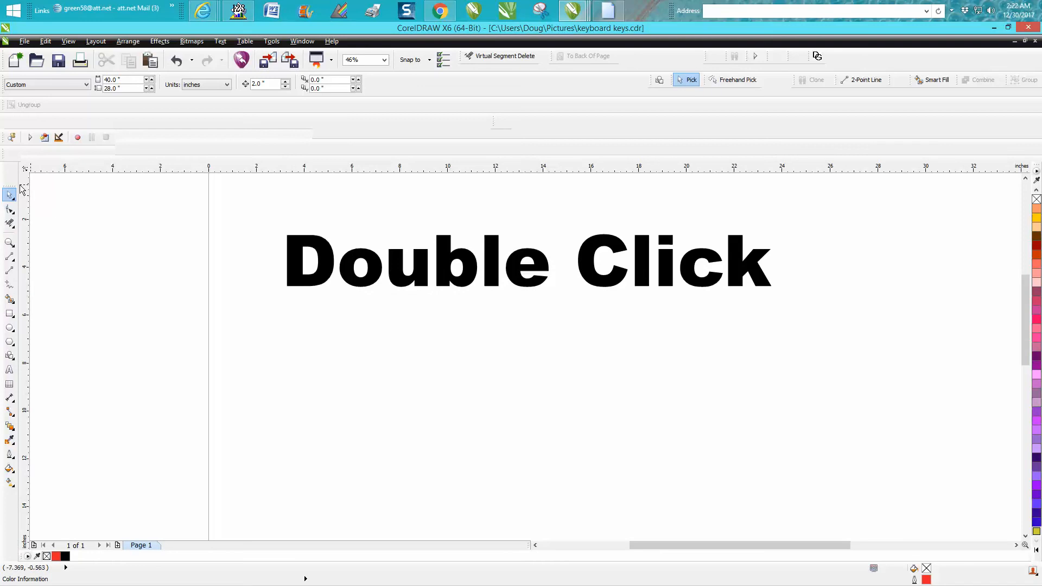
left_click_drag(12, 175, 14, 172)
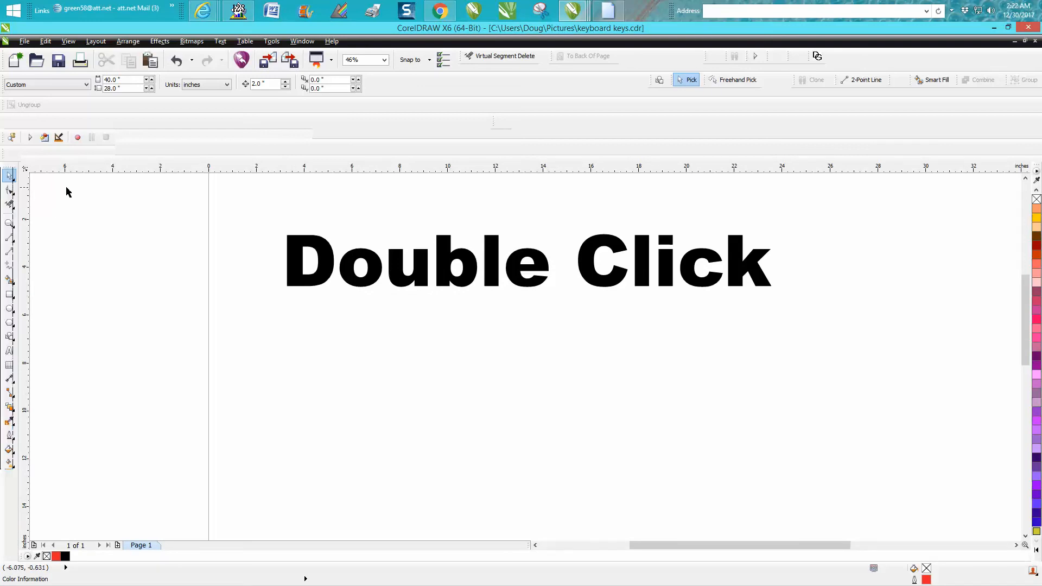